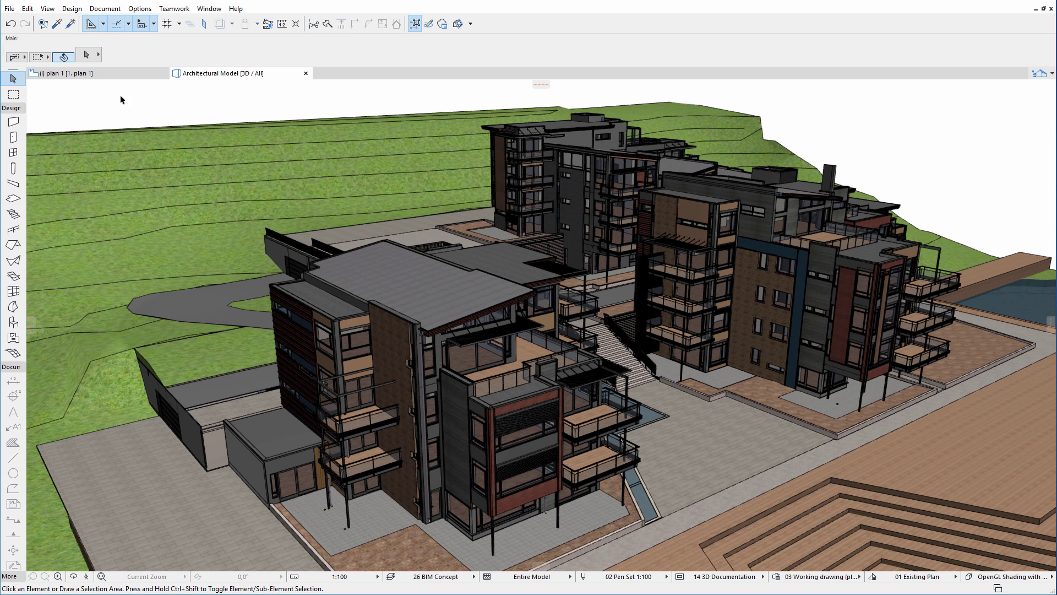
Review the IFC_NJB_CONCRETE.ifc source details in the hotlinked module manager
{"action": "left_click", "coordinate": [10, 8]}
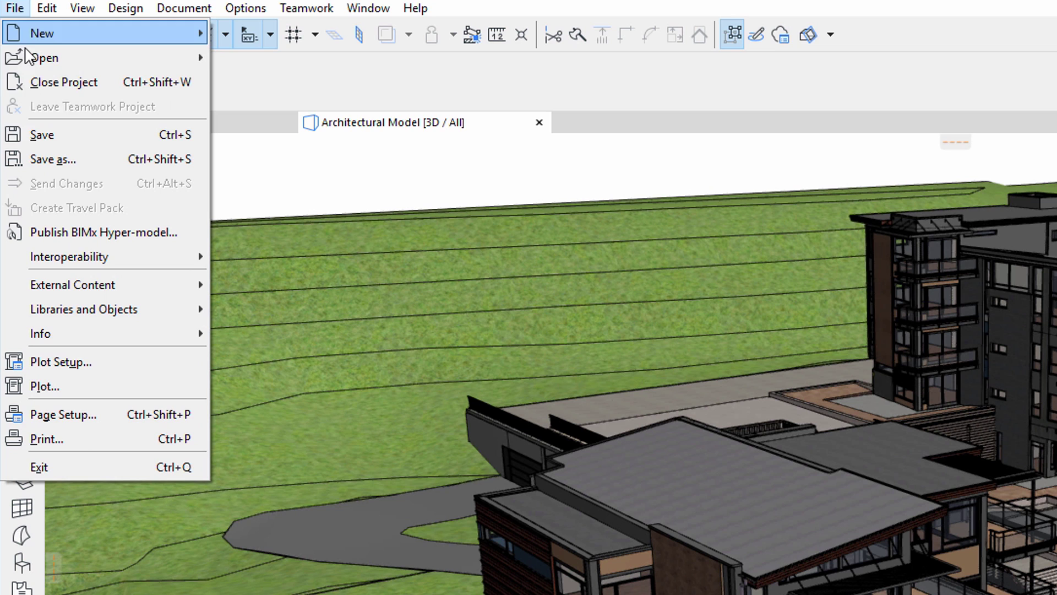
{"action": "mouse_move", "coordinate": [73, 285]}
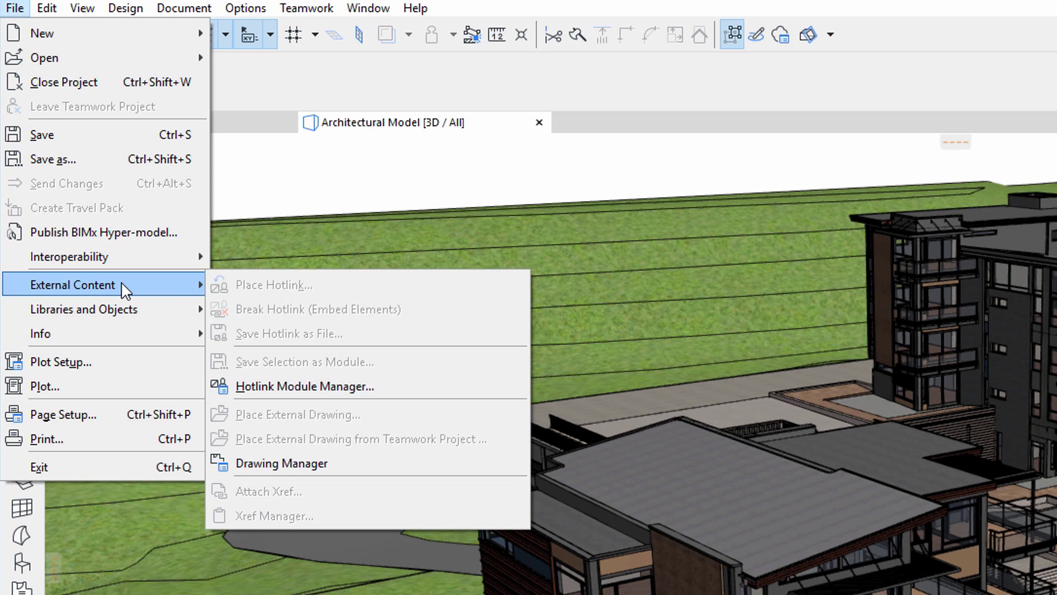
{"action": "left_click", "coordinate": [400, 380]}
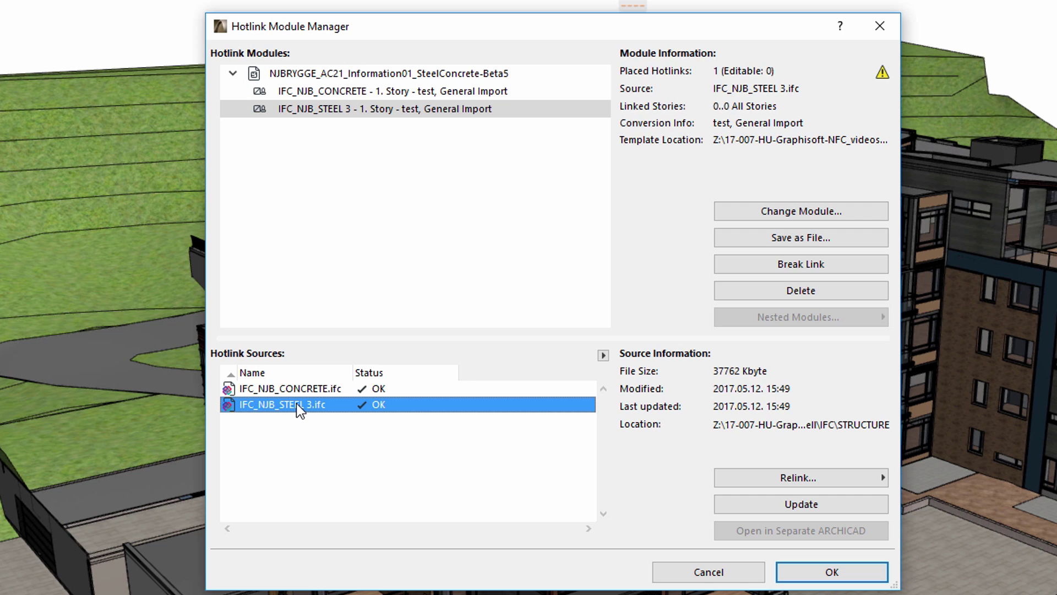
{"action": "left_click", "coordinate": [298, 389]}
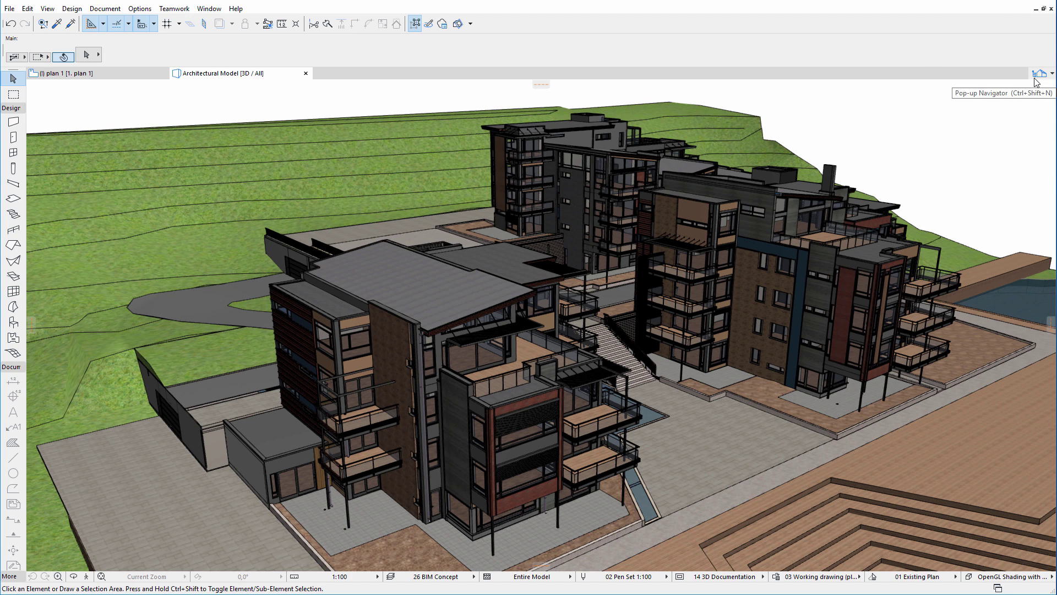
Open the Steel+Concrete hotlink view, then the B1 Steel+Concrete view in 3D
{"action": "left_click", "coordinate": [1038, 77]}
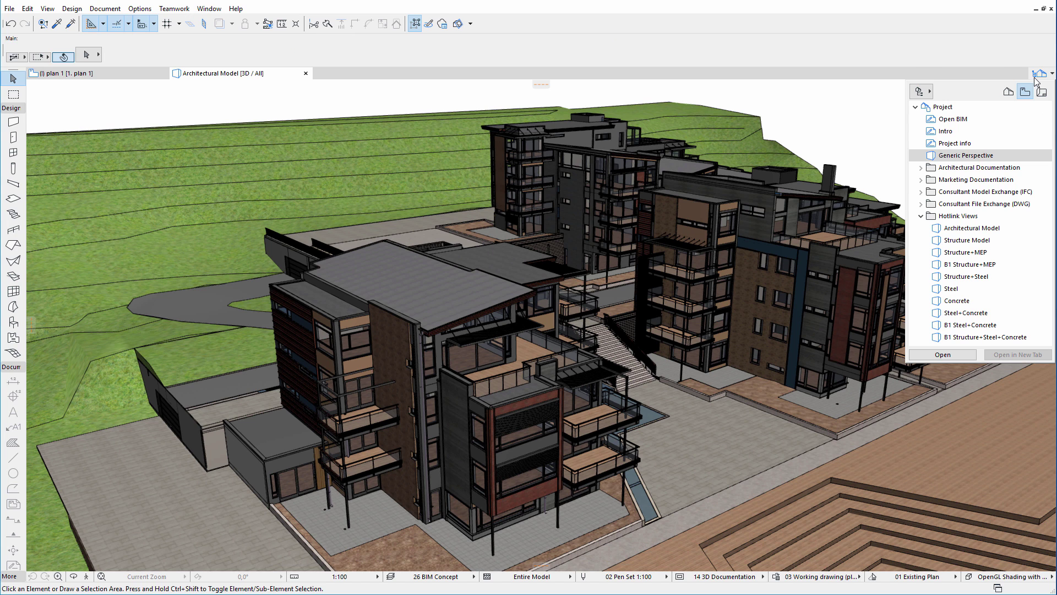
{"action": "double_click", "coordinate": [989, 318]}
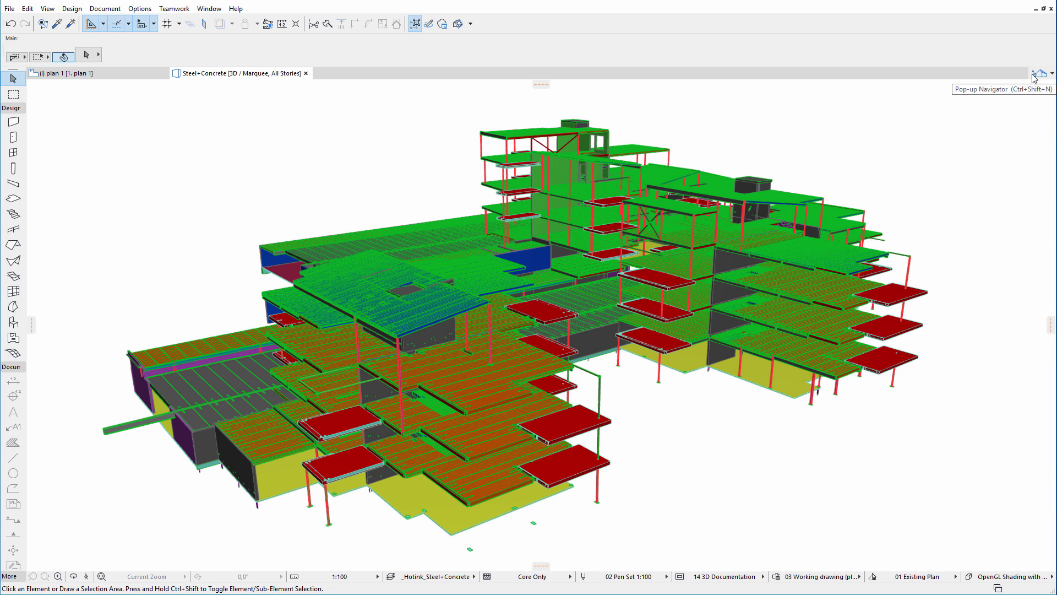
{"action": "left_click", "coordinate": [1033, 76]}
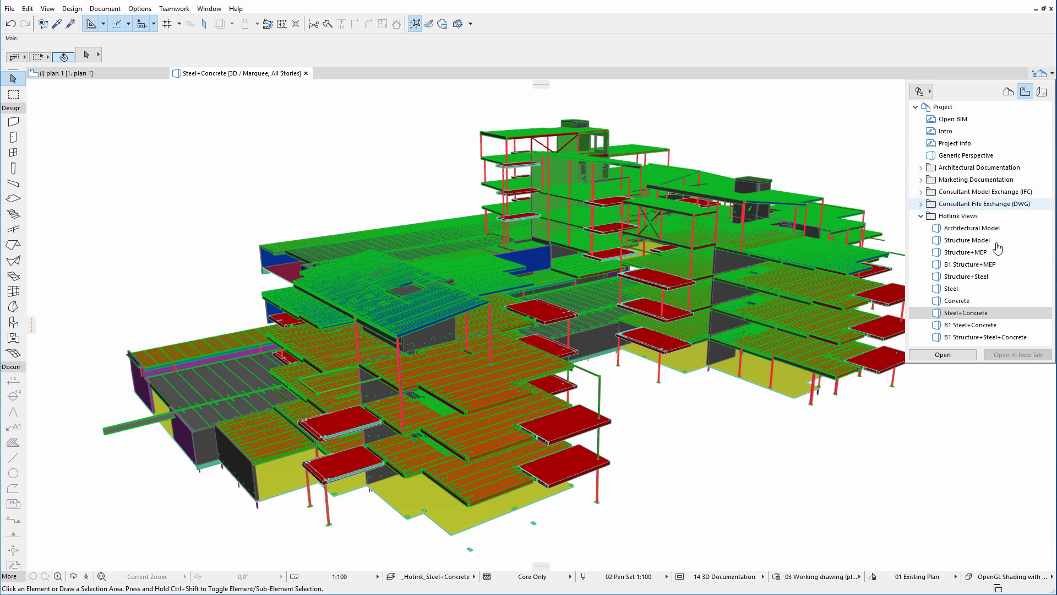
{"action": "left_click", "coordinate": [974, 328]}
{"action": "double_click", "coordinate": [973, 327]}
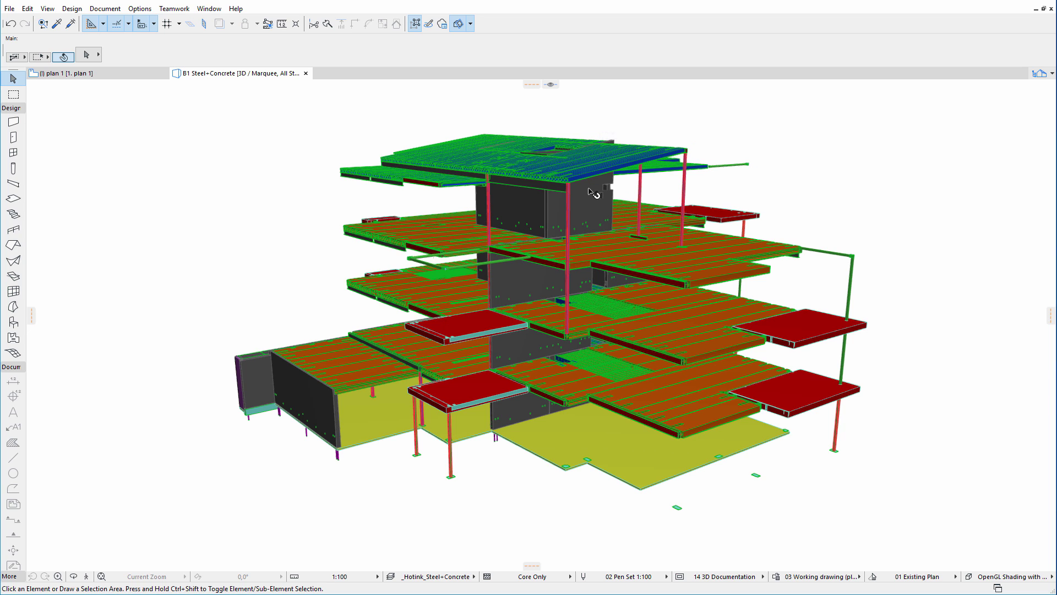
{"action": "left_click", "coordinate": [489, 221]}
{"action": "key", "text": "Escape"}
{"action": "left_click", "coordinate": [534, 215]}
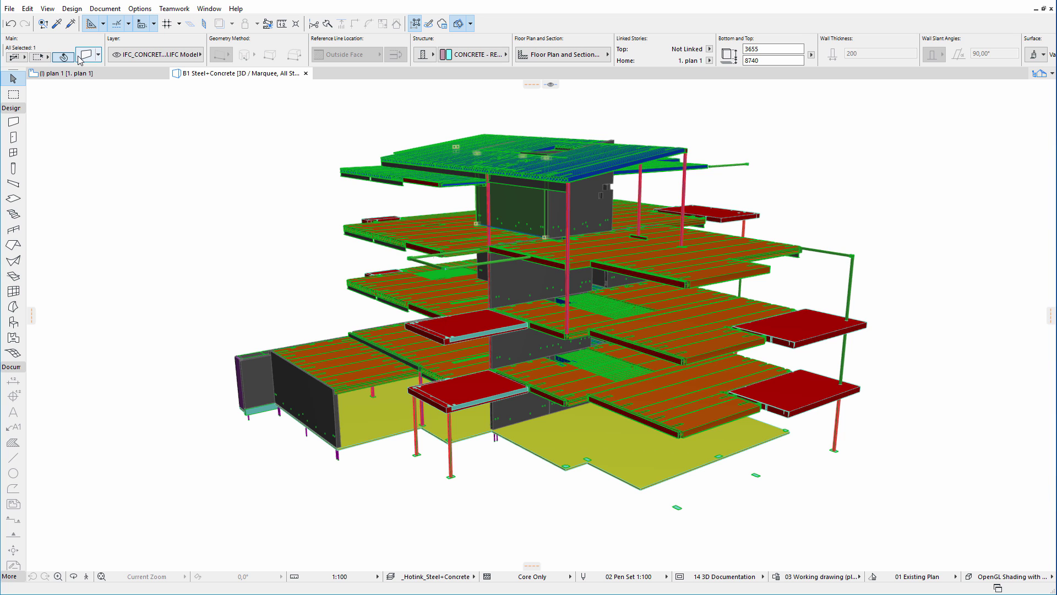
{"action": "key", "text": "Escape"}
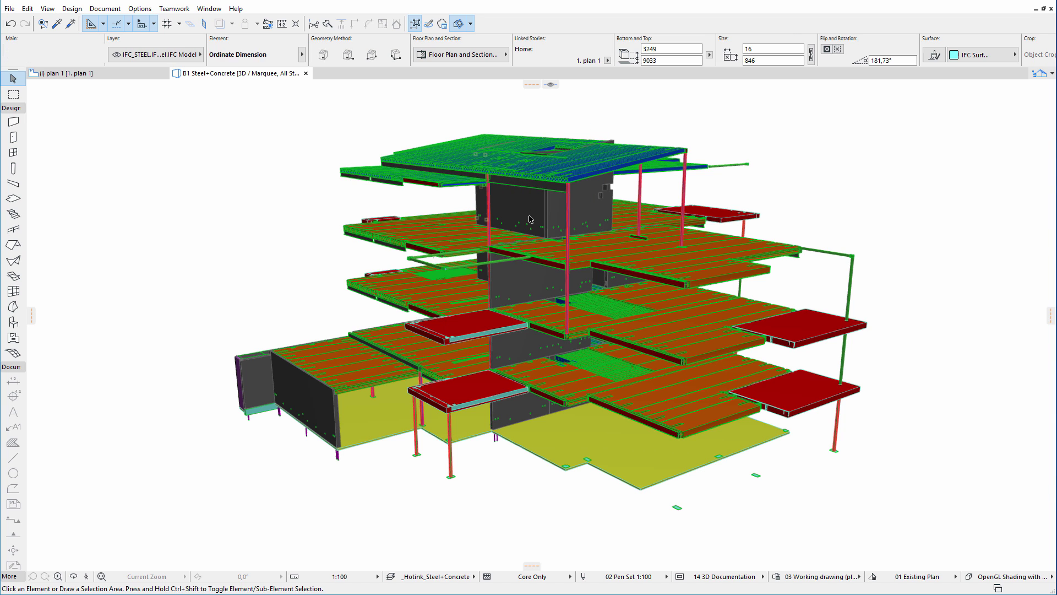
{"action": "left_click", "coordinate": [524, 215]}
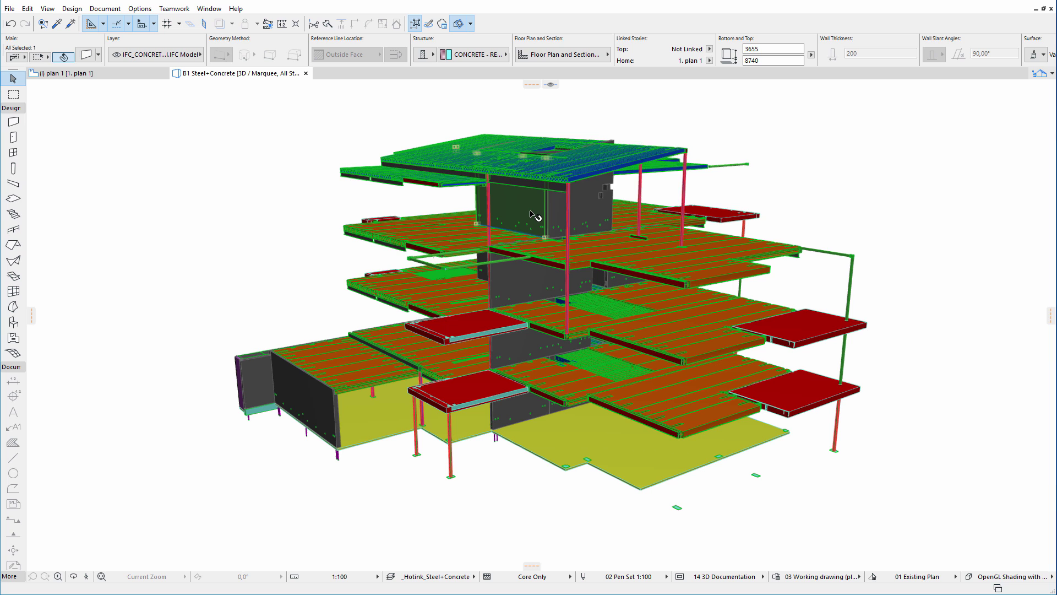
{"action": "left_click", "coordinate": [83, 55]}
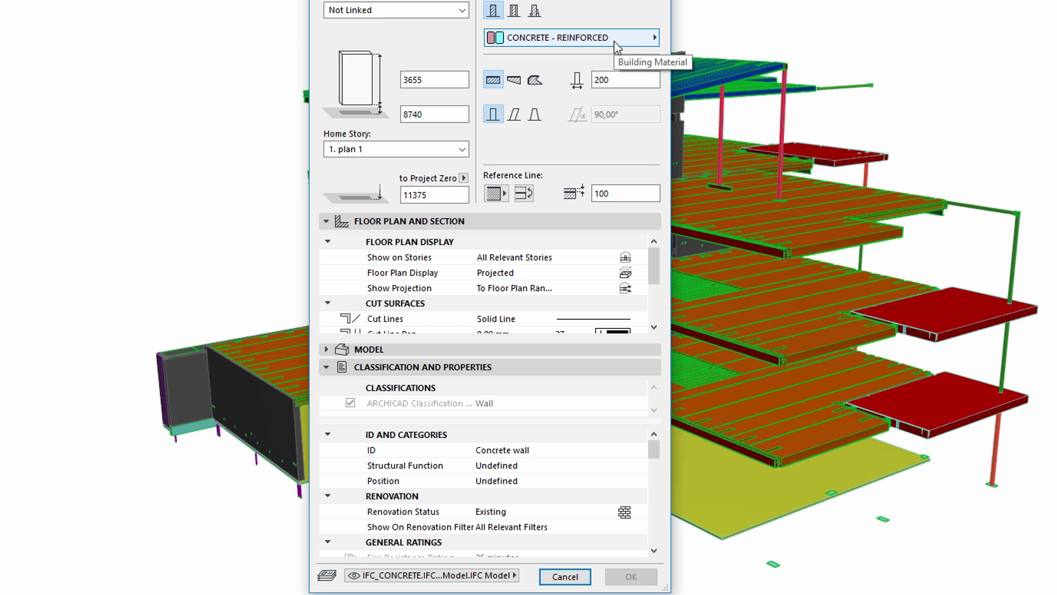
{"action": "key", "text": "Escape"}
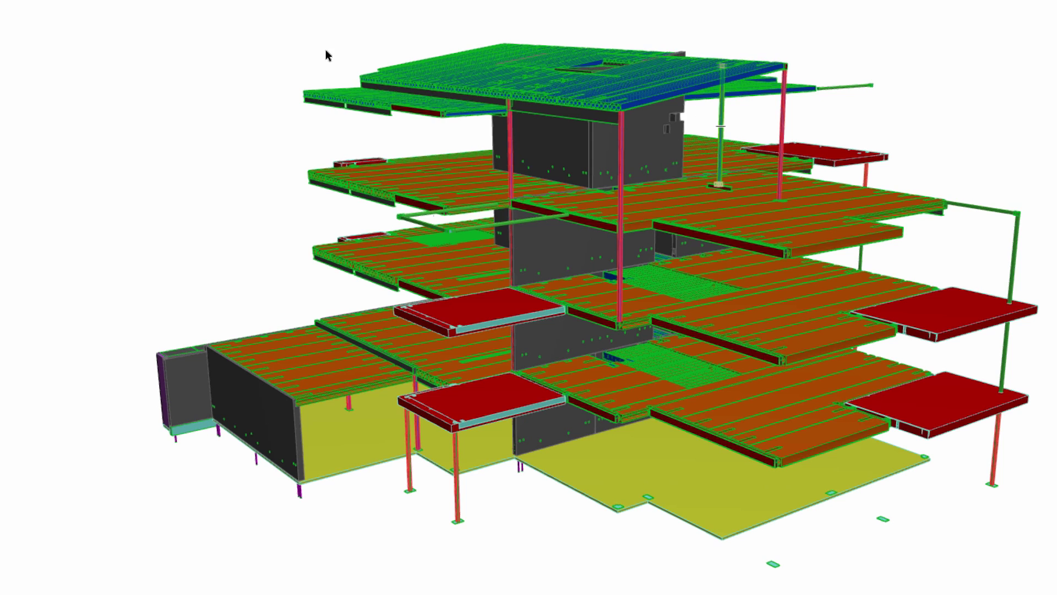
{"action": "key", "text": "ctrl+t"}
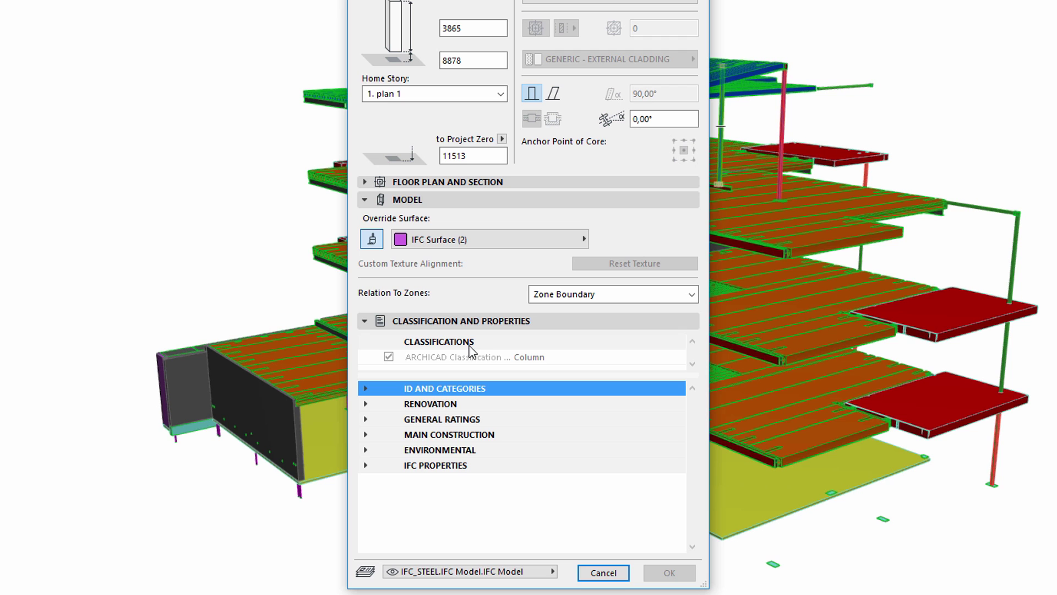
{"action": "left_click", "coordinate": [602, 573]}
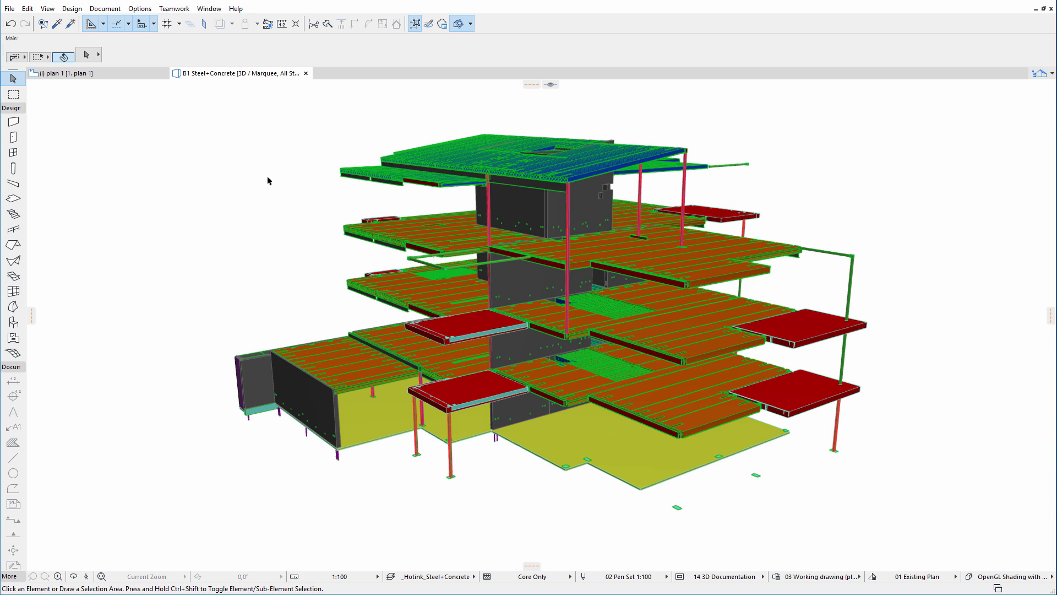
In Collision Detection, give Group 1 an ARCHICAD Classification - 21 criterion set to Wall
{"action": "left_click", "coordinate": [81, 11]}
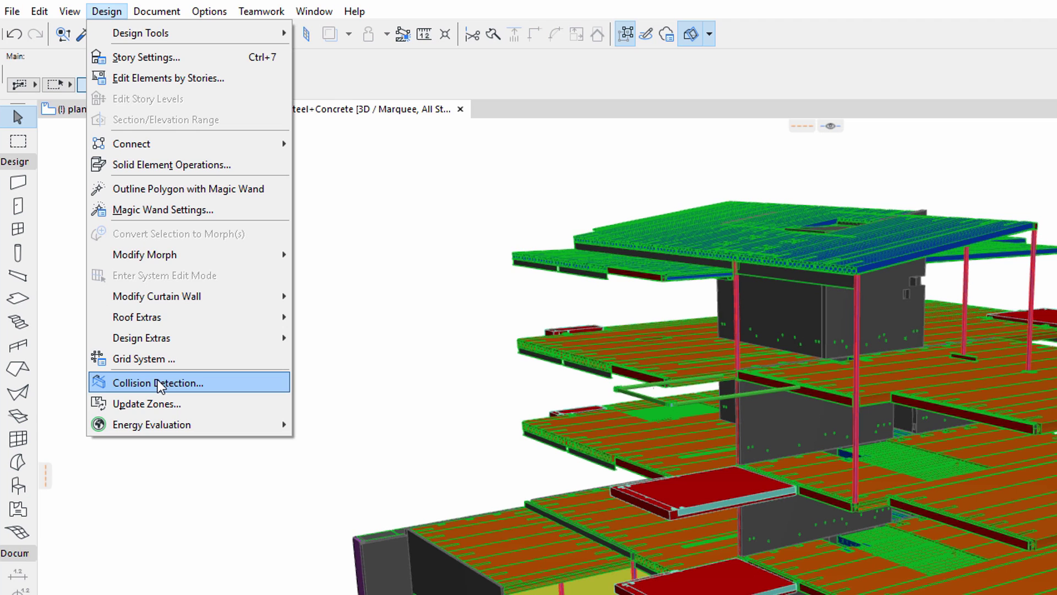
{"action": "left_click", "coordinate": [191, 387]}
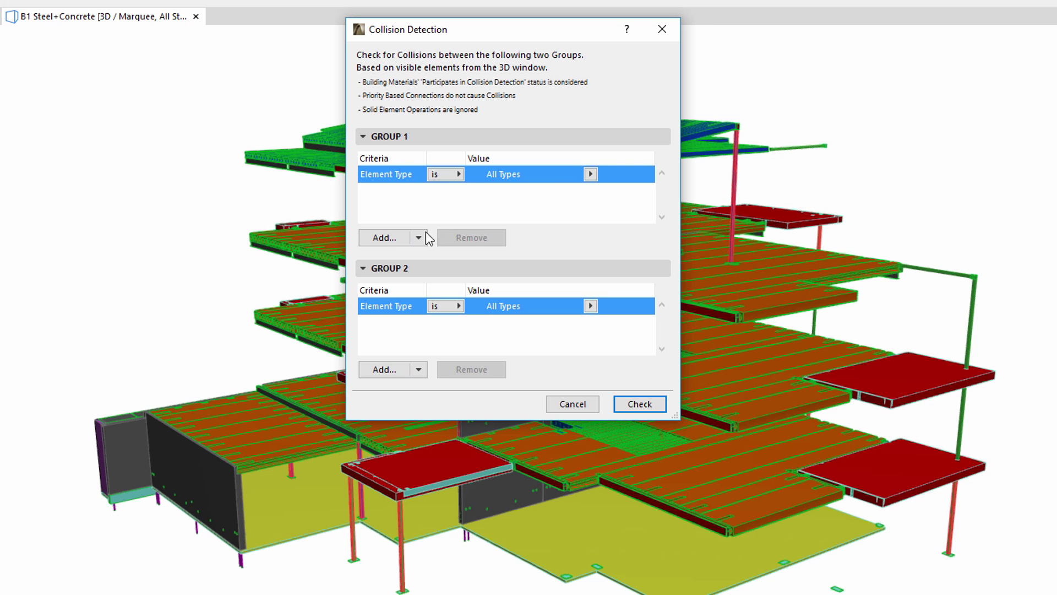
{"action": "left_click", "coordinate": [402, 241]}
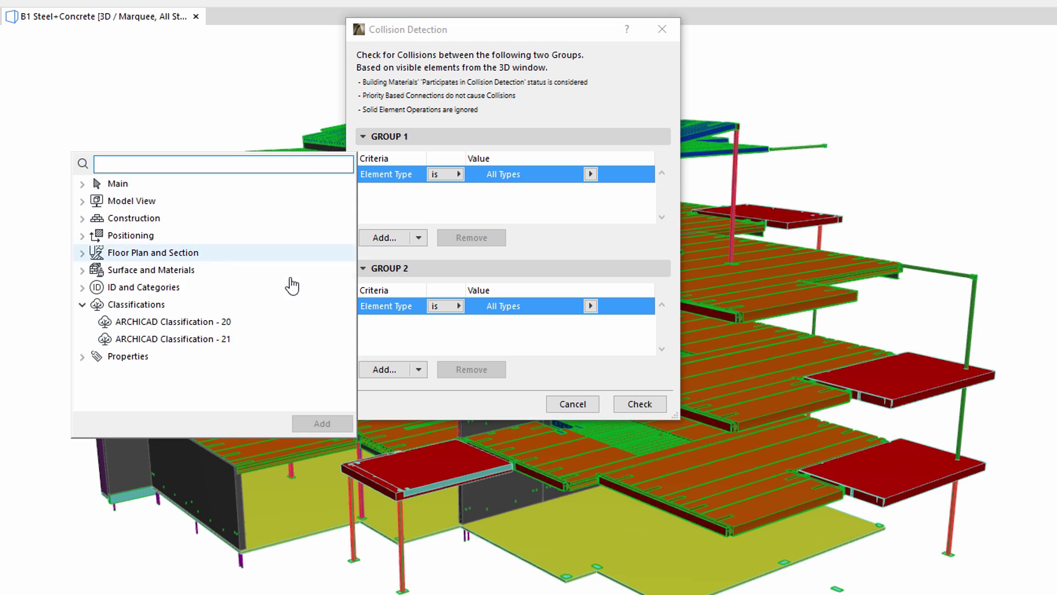
{"action": "left_click", "coordinate": [234, 348]}
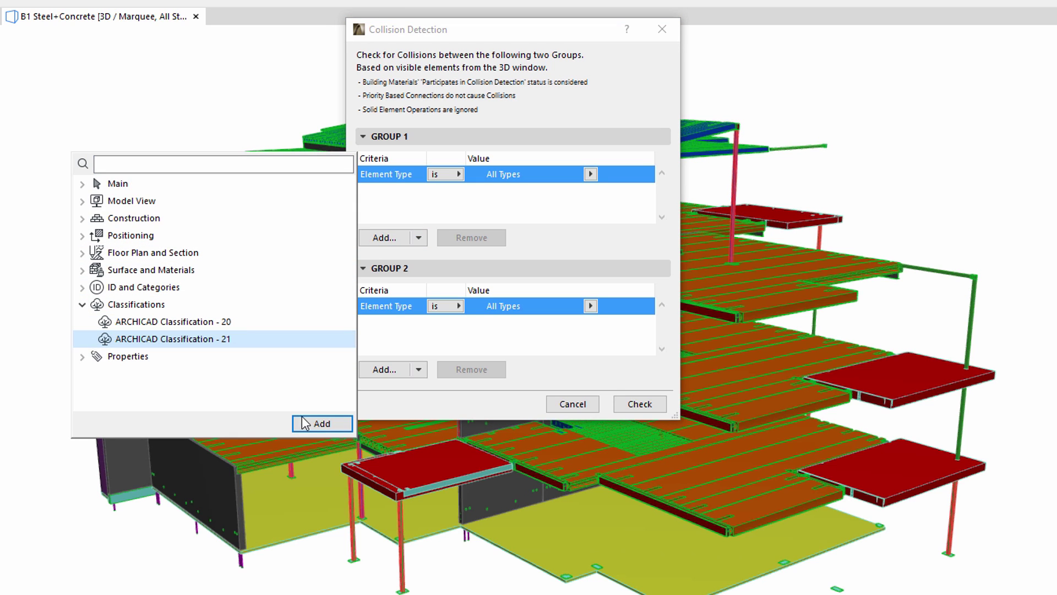
{"action": "left_click", "coordinate": [322, 423]}
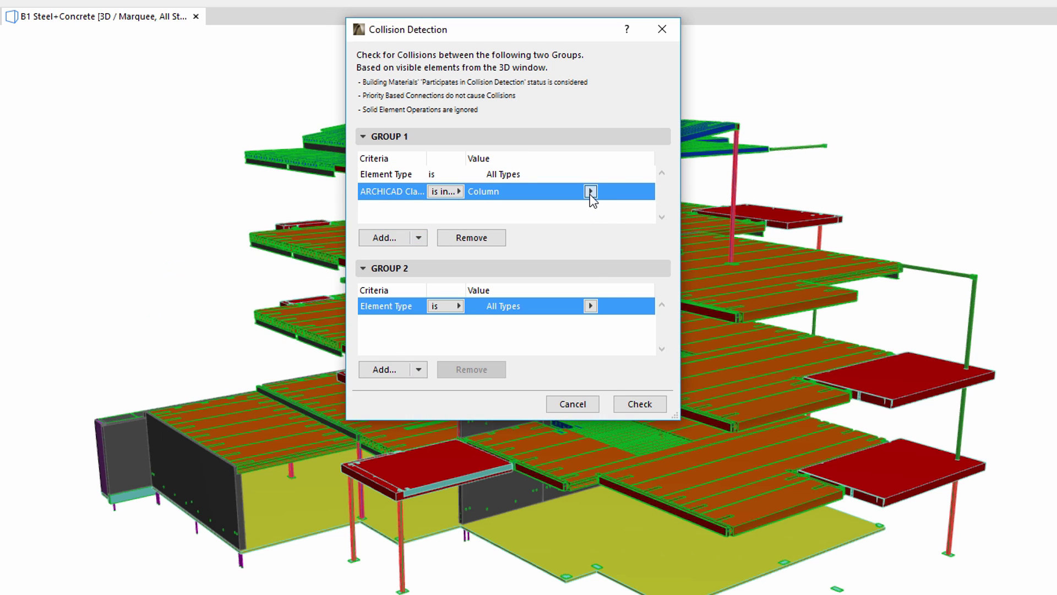
{"action": "left_click", "coordinate": [590, 191]}
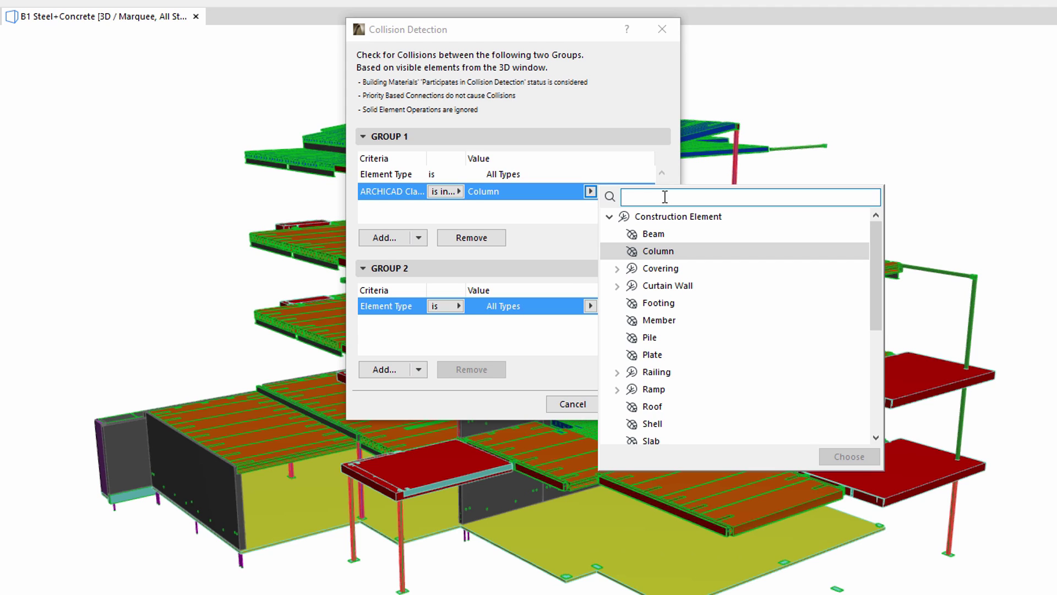
{"action": "type", "text": "wa"}
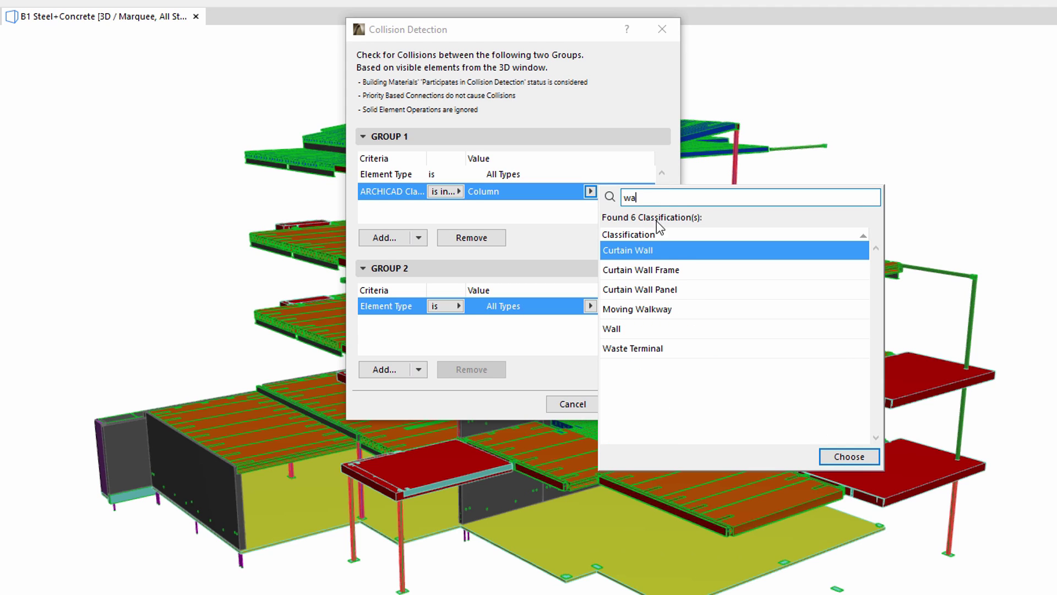
{"action": "left_click", "coordinate": [618, 331]}
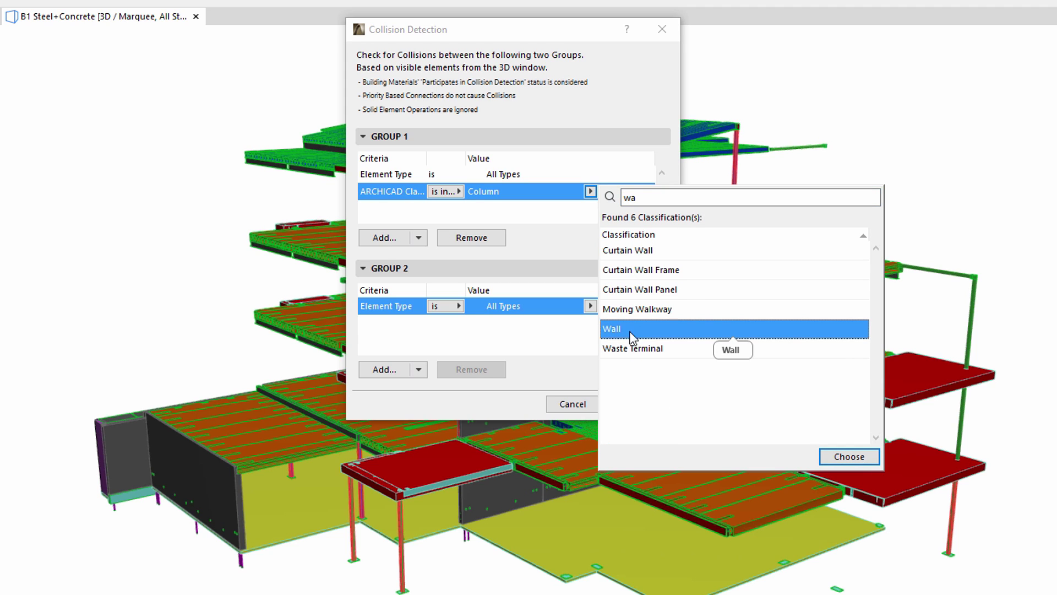
{"action": "left_click", "coordinate": [850, 457]}
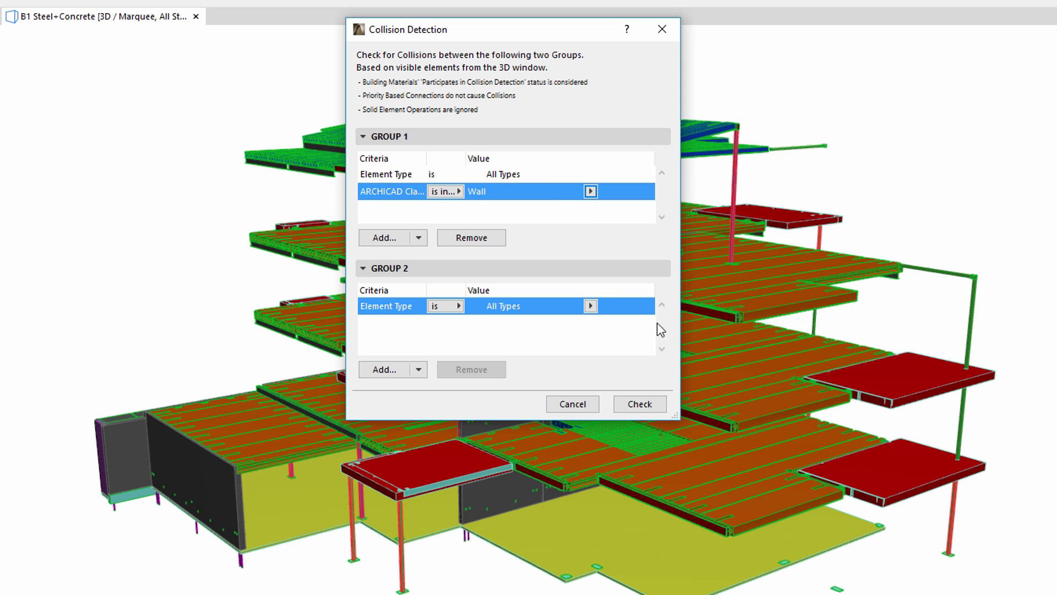
Add a Group 1 Building Material criterion set to ST-00 CONCRETE - REINFORCED
{"action": "left_click", "coordinate": [407, 238]}
{"action": "type", "text": "bu"}
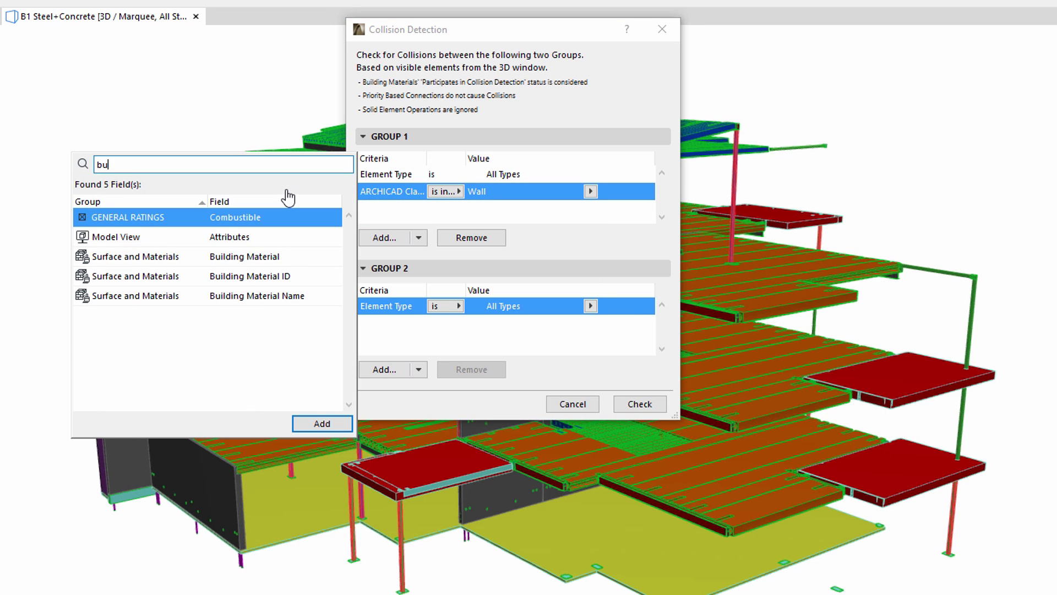
{"action": "left_click", "coordinate": [297, 257]}
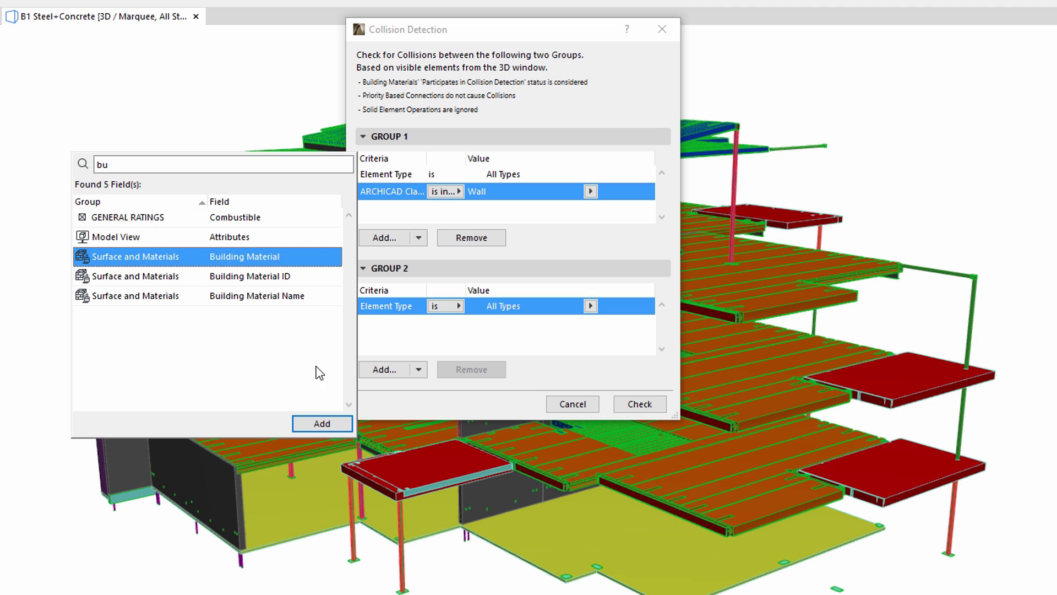
{"action": "left_click", "coordinate": [320, 427]}
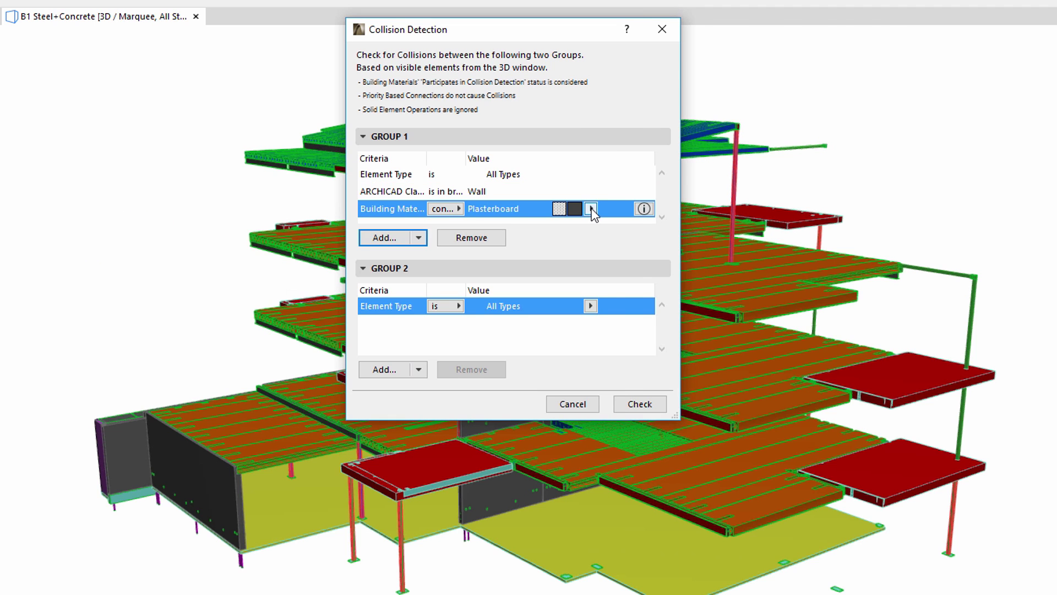
{"action": "left_click", "coordinate": [591, 208]}
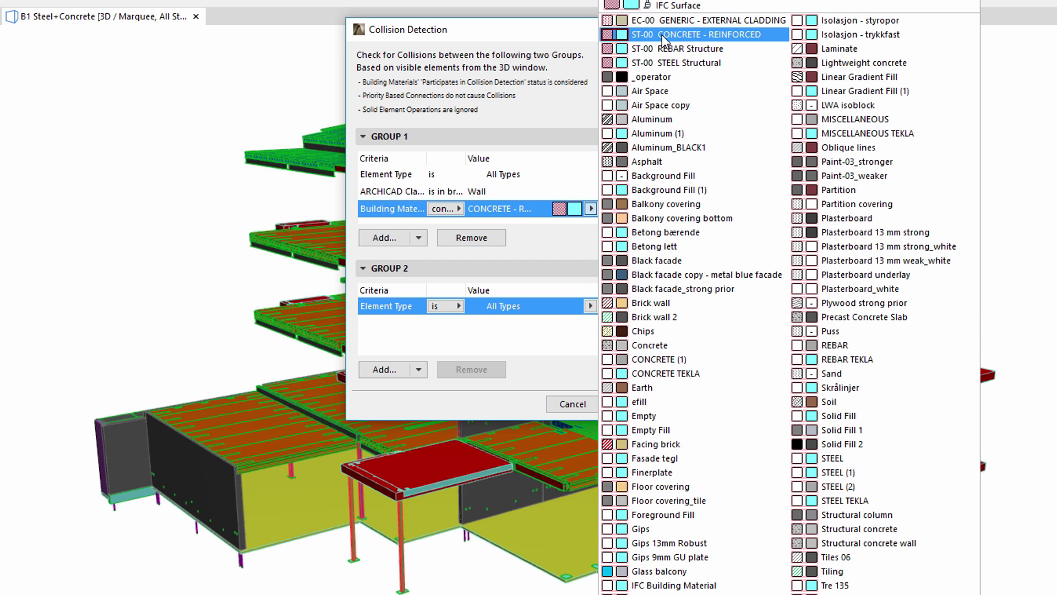
{"action": "left_click", "coordinate": [663, 36]}
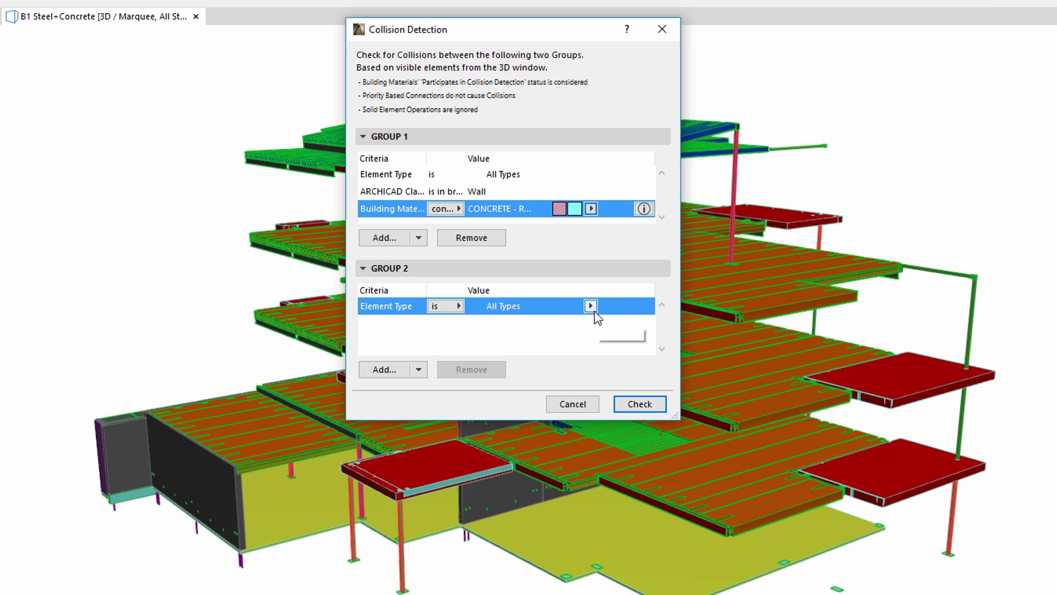
Add an ARCHICAD Classification - 21 criterion to Group 2 with the value Column
{"action": "left_click", "coordinate": [399, 372]}
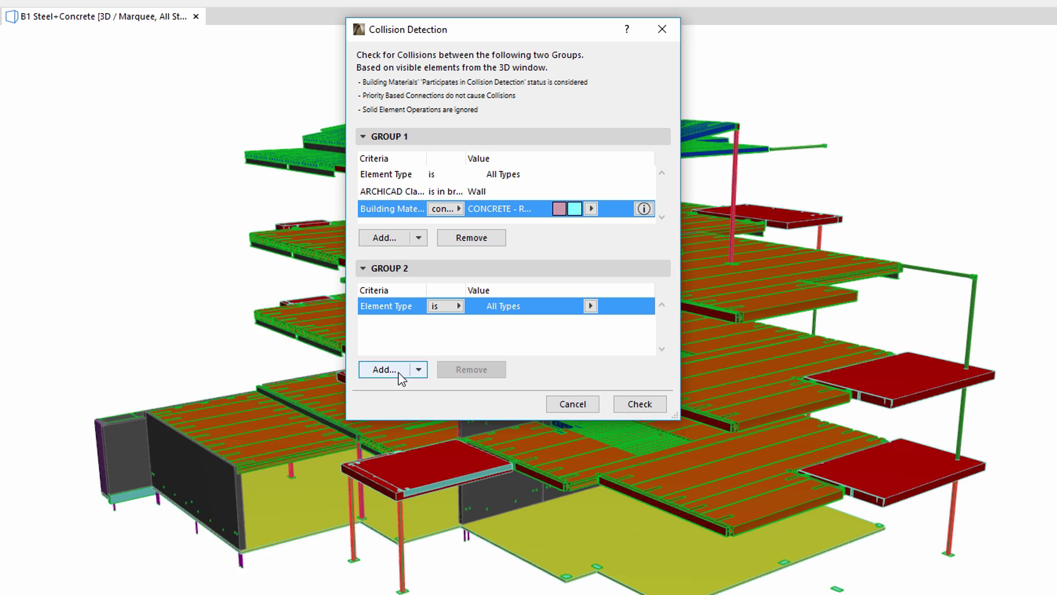
{"action": "double_click", "coordinate": [247, 471]}
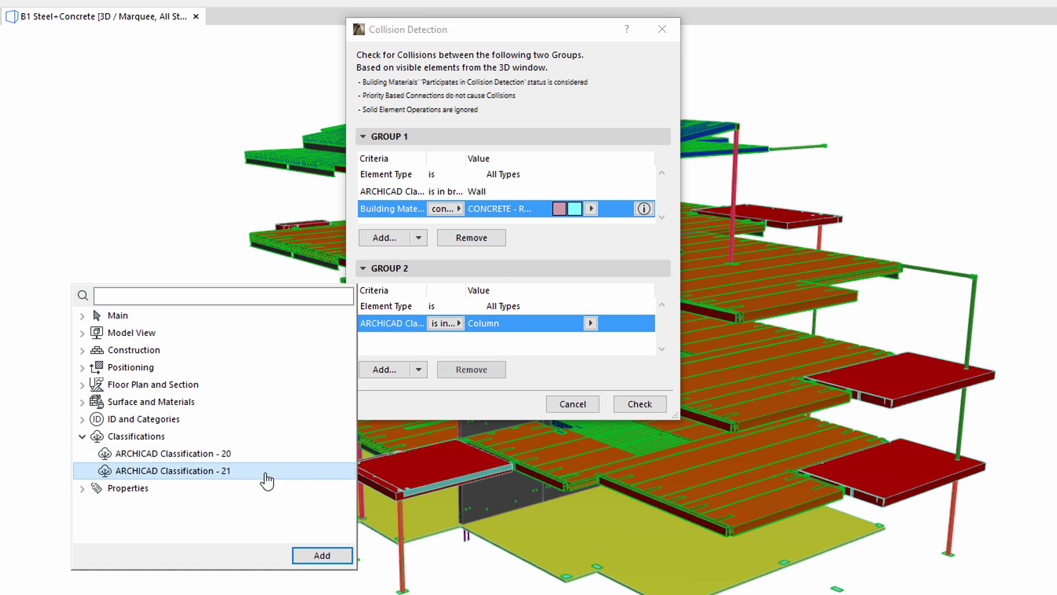
{"action": "left_click", "coordinate": [572, 352]}
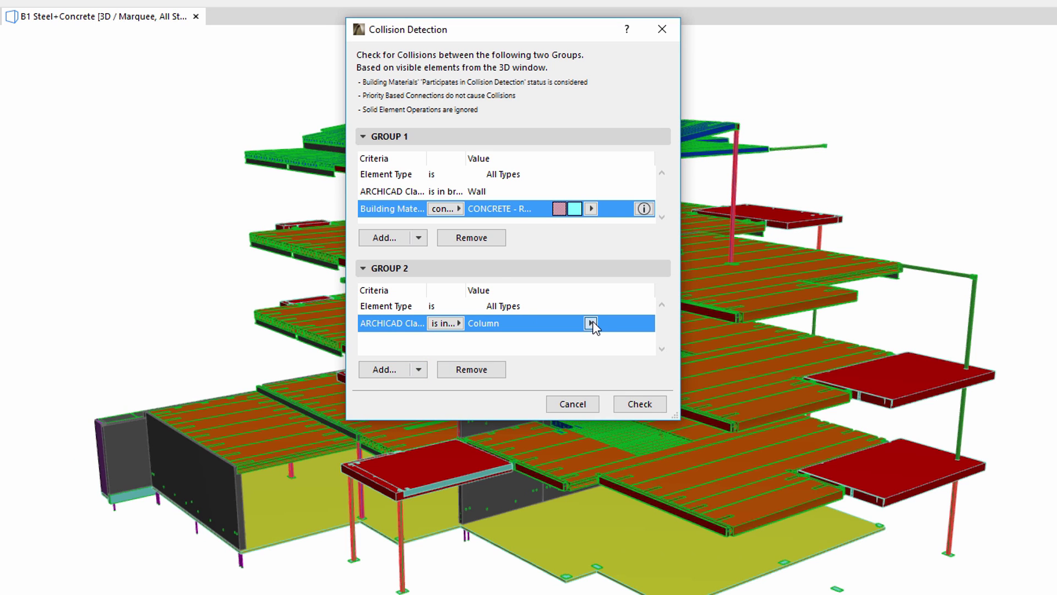
{"action": "left_click", "coordinate": [592, 324]}
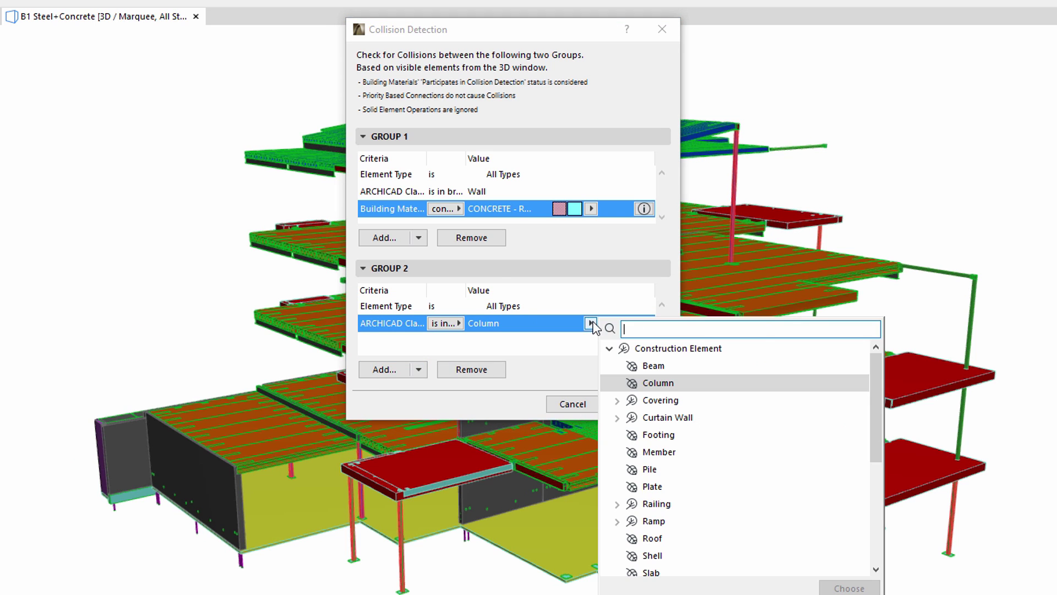
{"action": "double_click", "coordinate": [658, 383]}
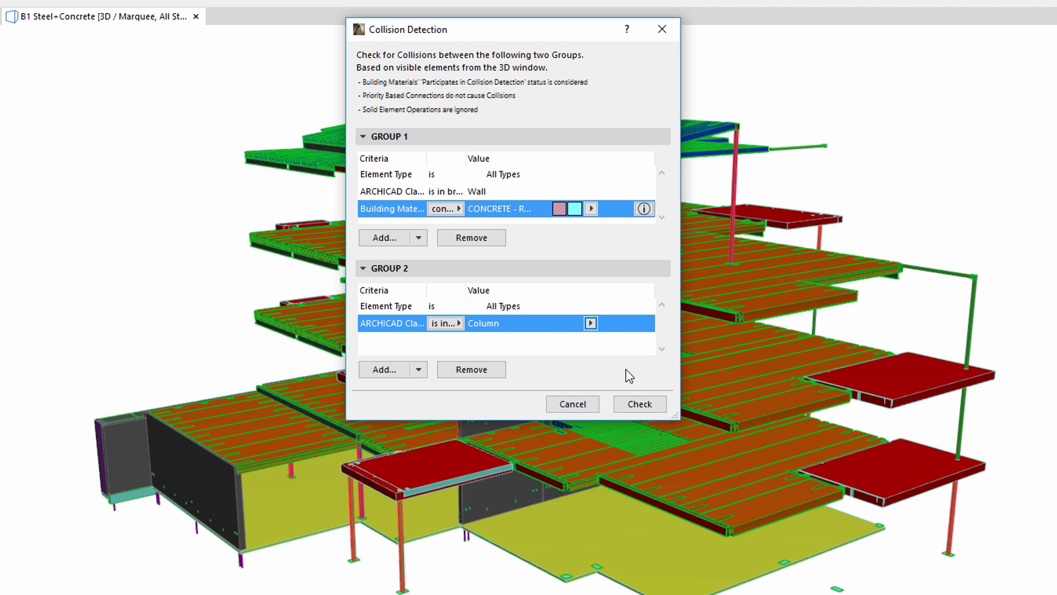
Check concrete walls against columns, producing 6 collisions and 6 new mark-up entries
{"action": "left_click", "coordinate": [657, 403]}
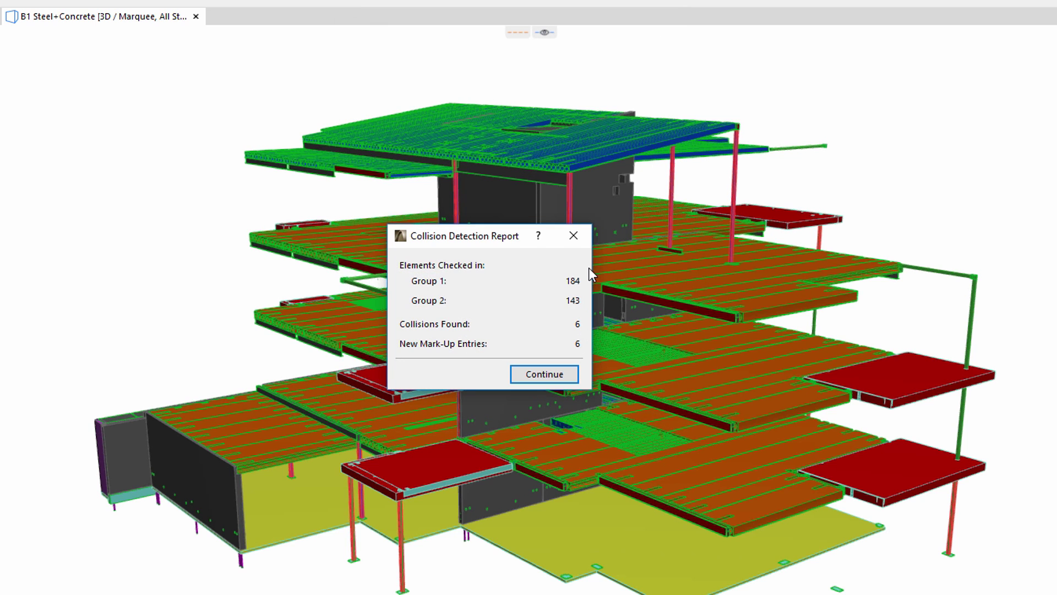
Continue to Mark-Up Tools, move the palette aside, then zoom to and select Clash 001's elements
{"action": "left_click", "coordinate": [572, 376]}
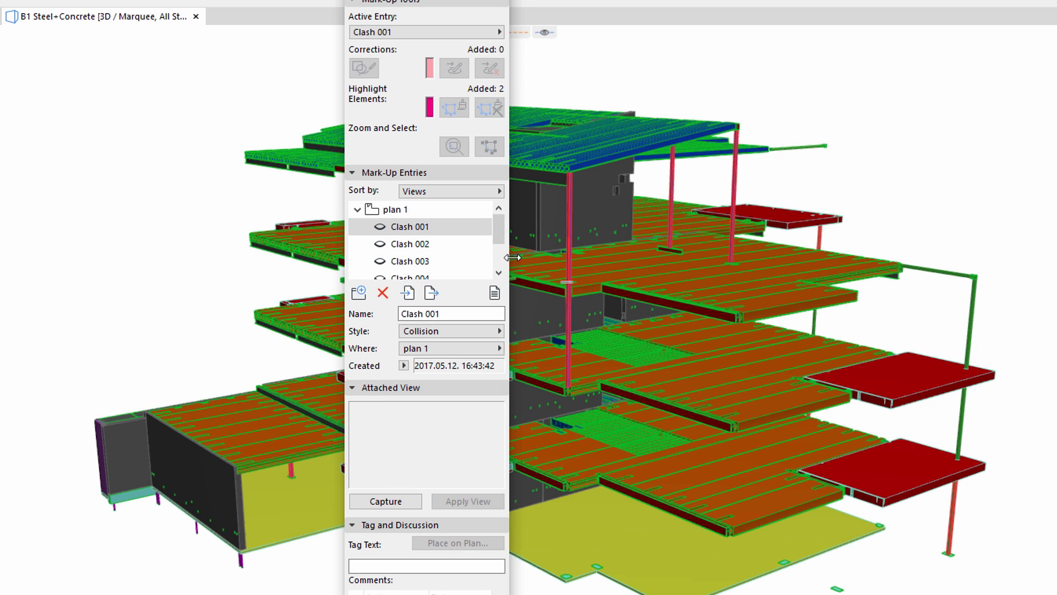
{"action": "left_click_drag", "start_coordinate": [413, 2], "coordinate": [139, 5]}
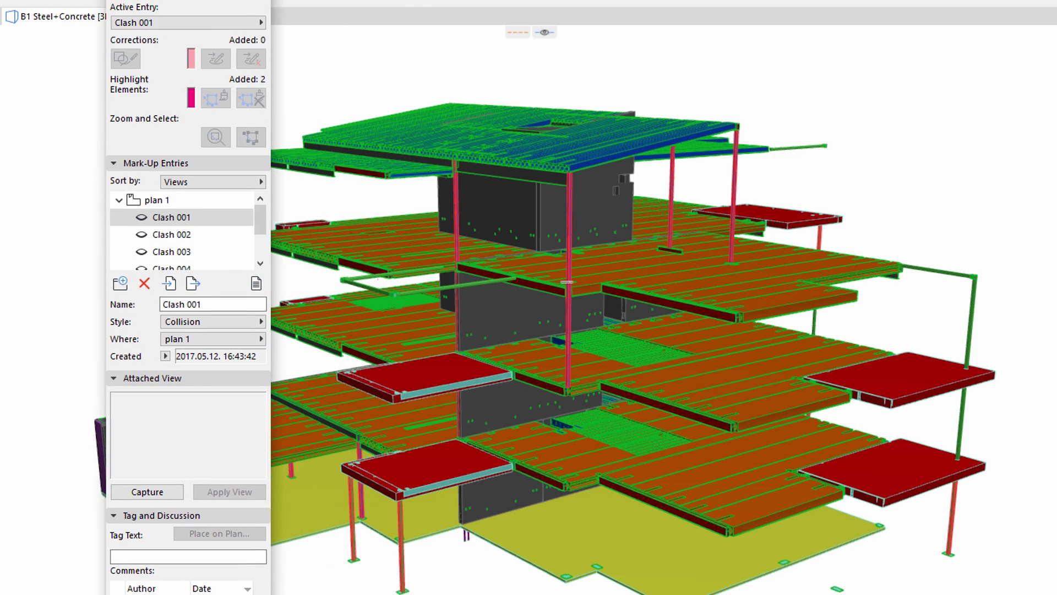
{"action": "left_click", "coordinate": [104, 229]}
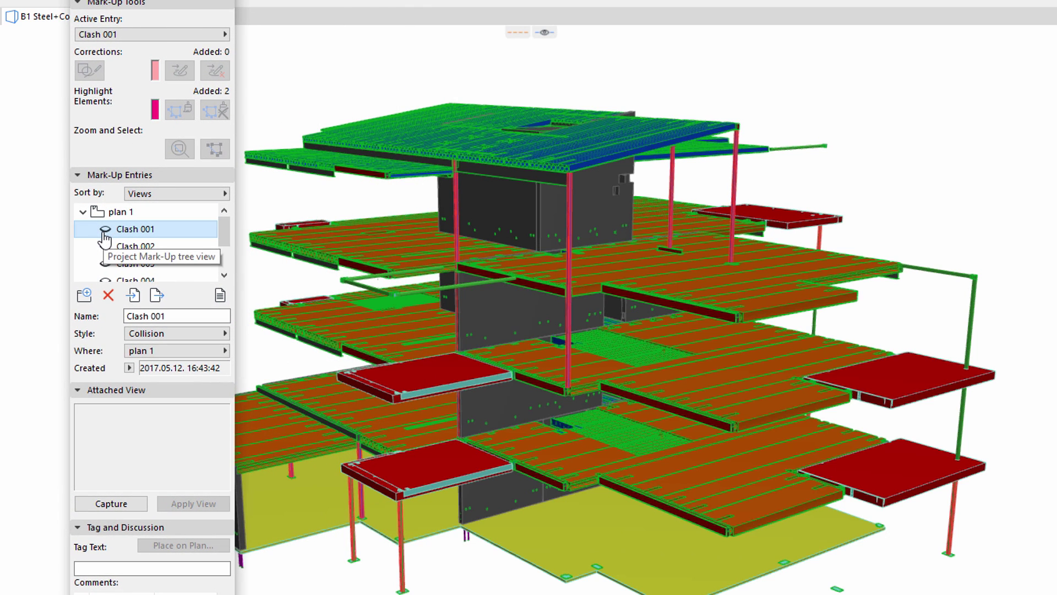
{"action": "left_click", "coordinate": [106, 238]}
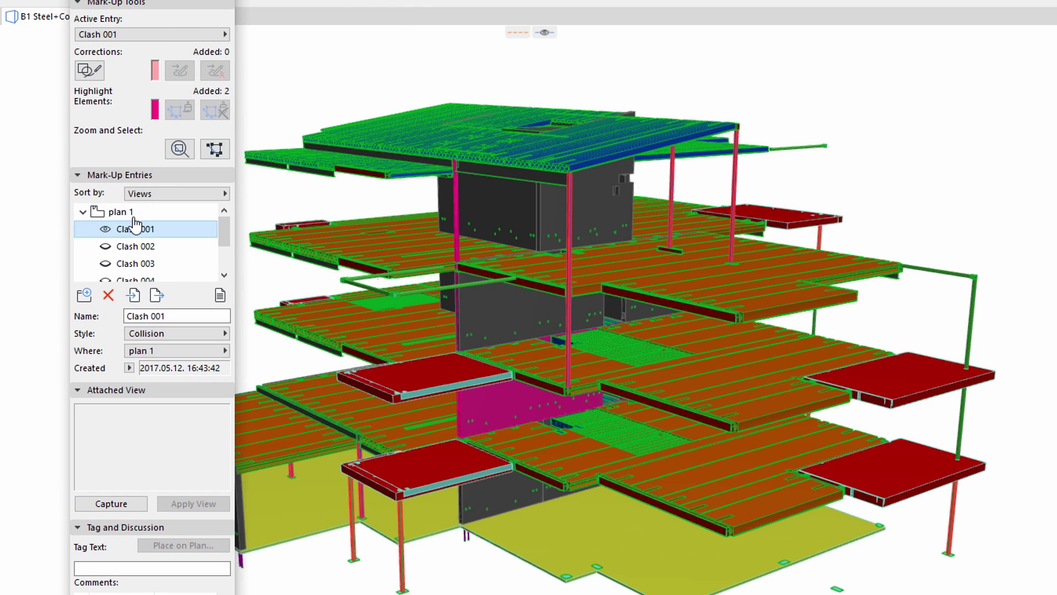
{"action": "left_click", "coordinate": [189, 151]}
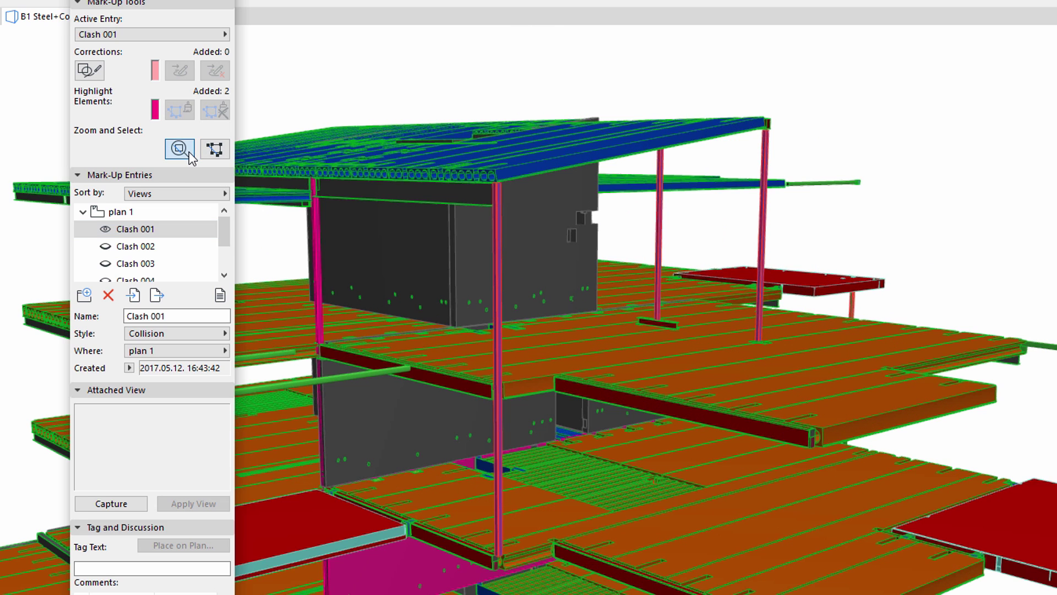
{"action": "left_click", "coordinate": [216, 152]}
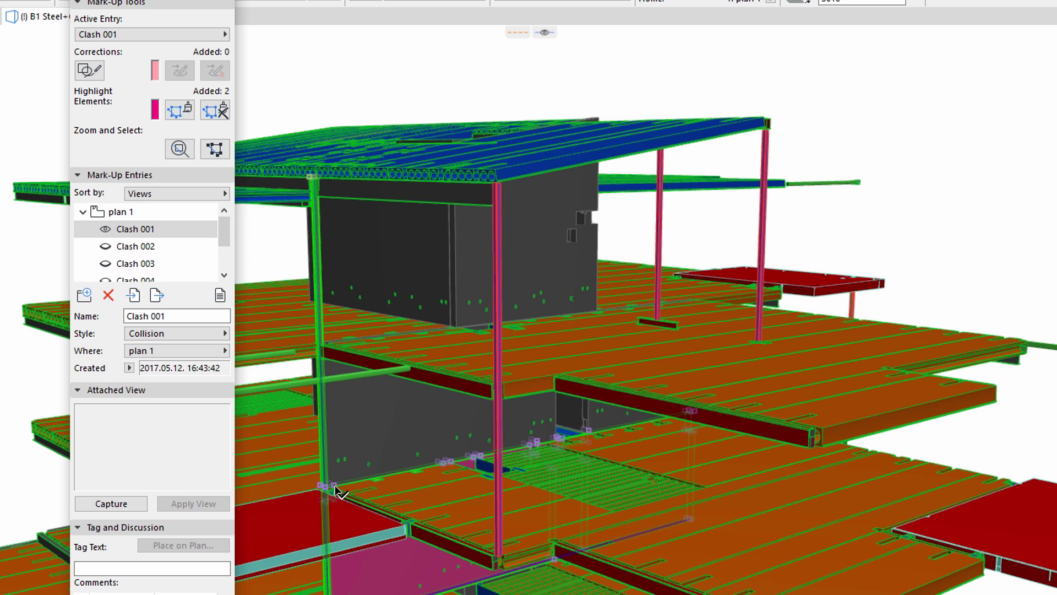
Capture a view for Clash 001, hide its highlighting, and close Mark-Up Tools
{"action": "left_click", "coordinate": [126, 504]}
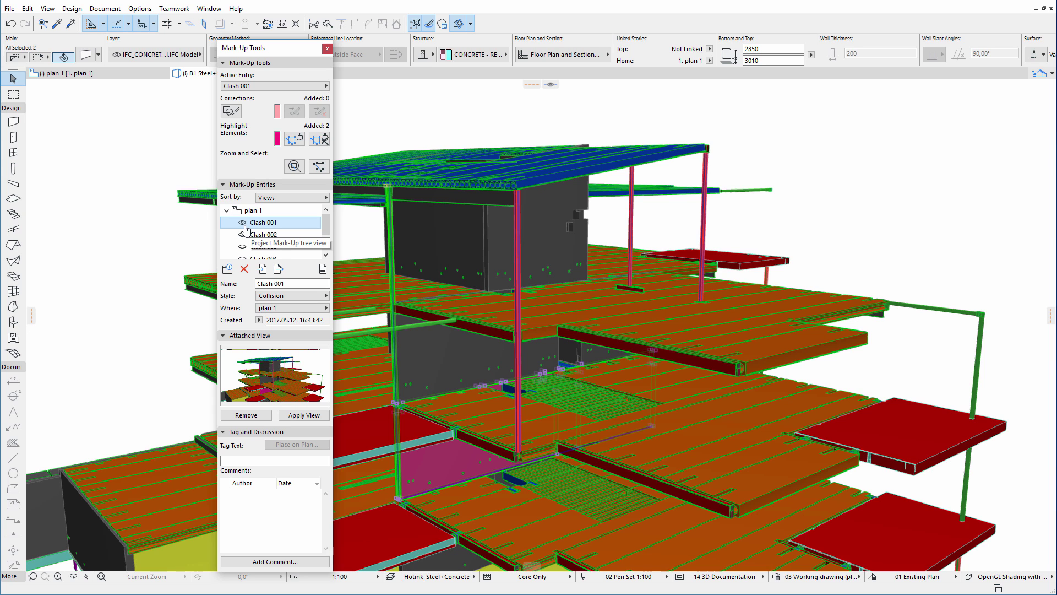
{"action": "left_click", "coordinate": [244, 223]}
{"action": "left_click", "coordinate": [327, 48]}
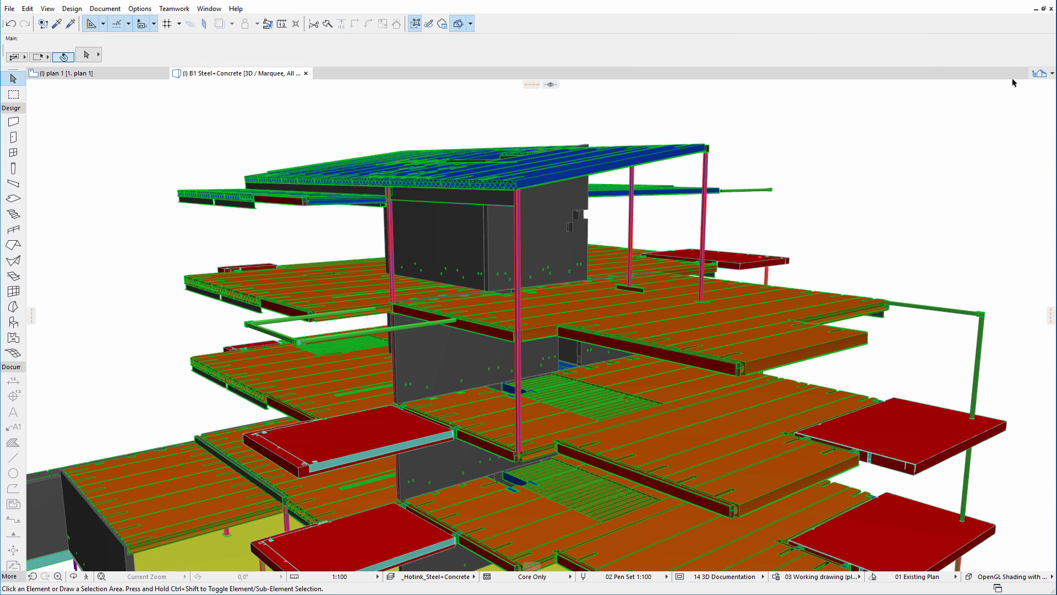
Show the B1 Structure+Steel+Concrete view in 3D, then select and orbit around the roof
{"action": "left_click", "coordinate": [1031, 80]}
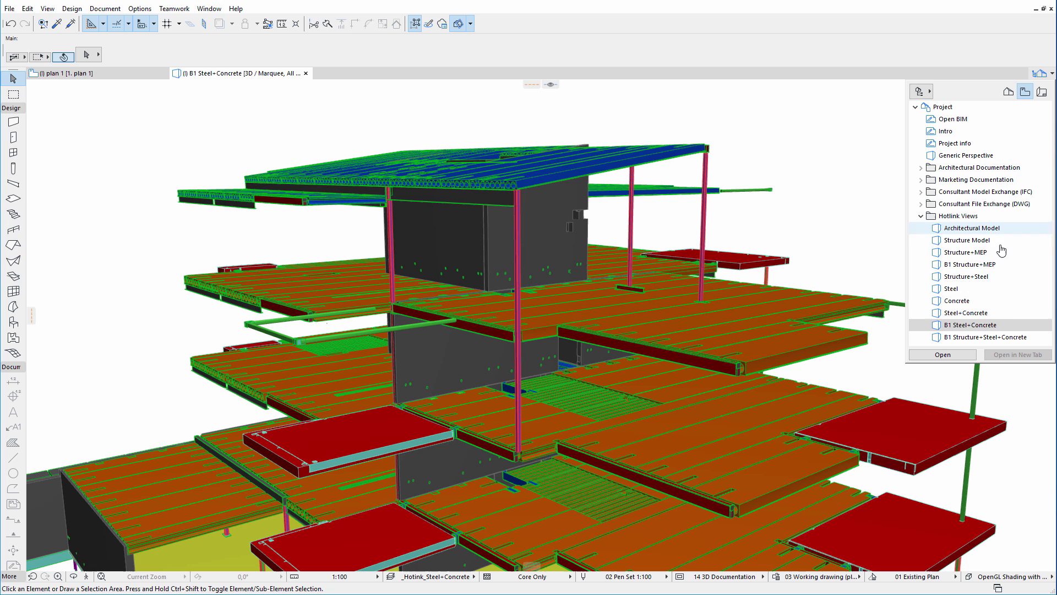
{"action": "double_click", "coordinate": [991, 338]}
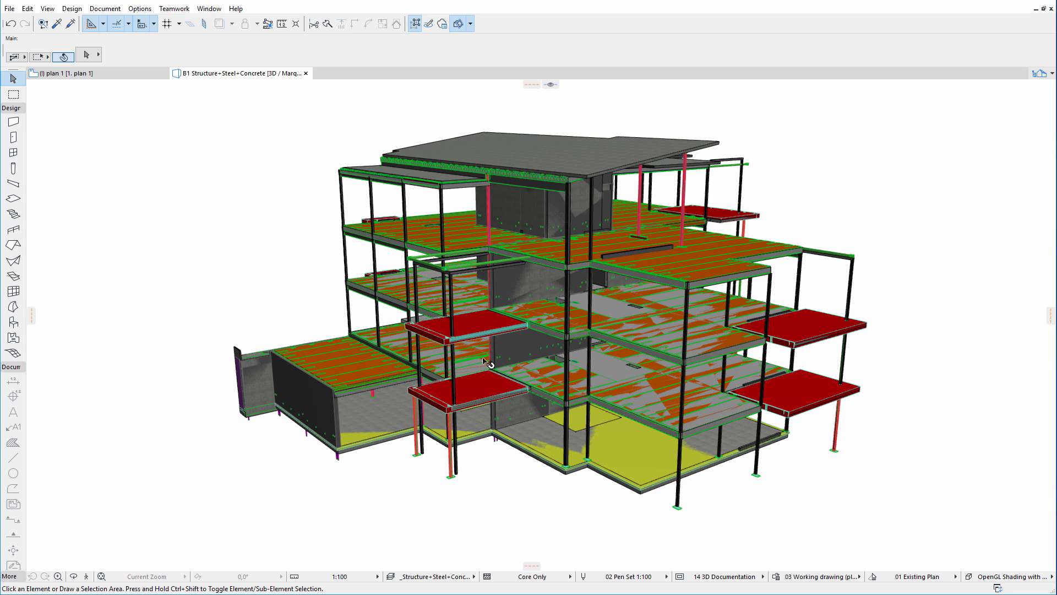
{"action": "left_click", "coordinate": [533, 151]}
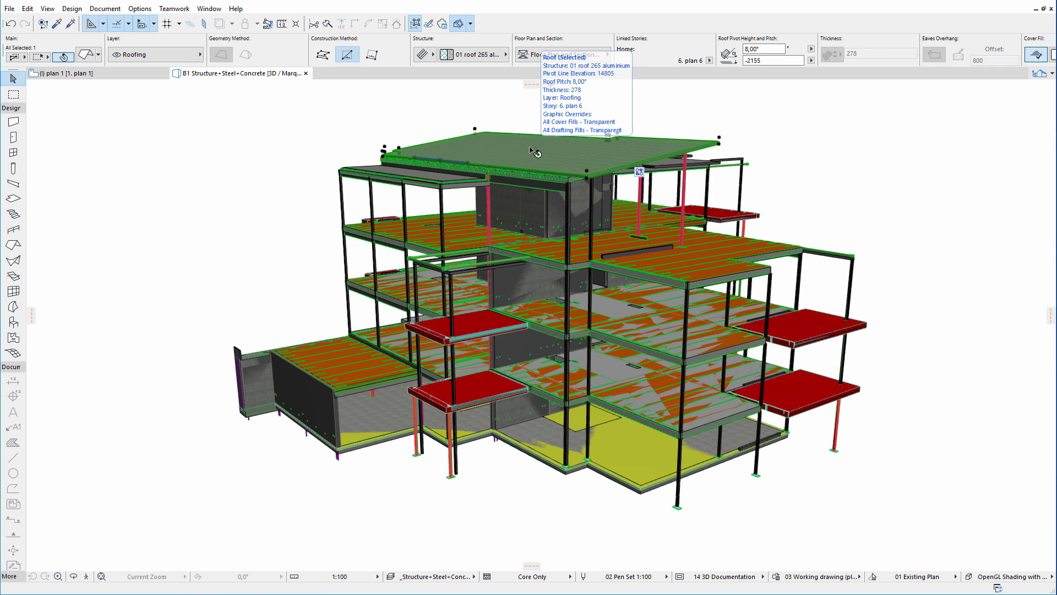
{"action": "scroll", "coordinate": [538, 157], "scroll_direction": "up", "scroll_amount": 2}
{"action": "scroll", "coordinate": [562, 161], "scroll_direction": "up", "scroll_amount": 2}
{"action": "scroll", "coordinate": [571, 167], "scroll_direction": "up", "scroll_amount": 3}
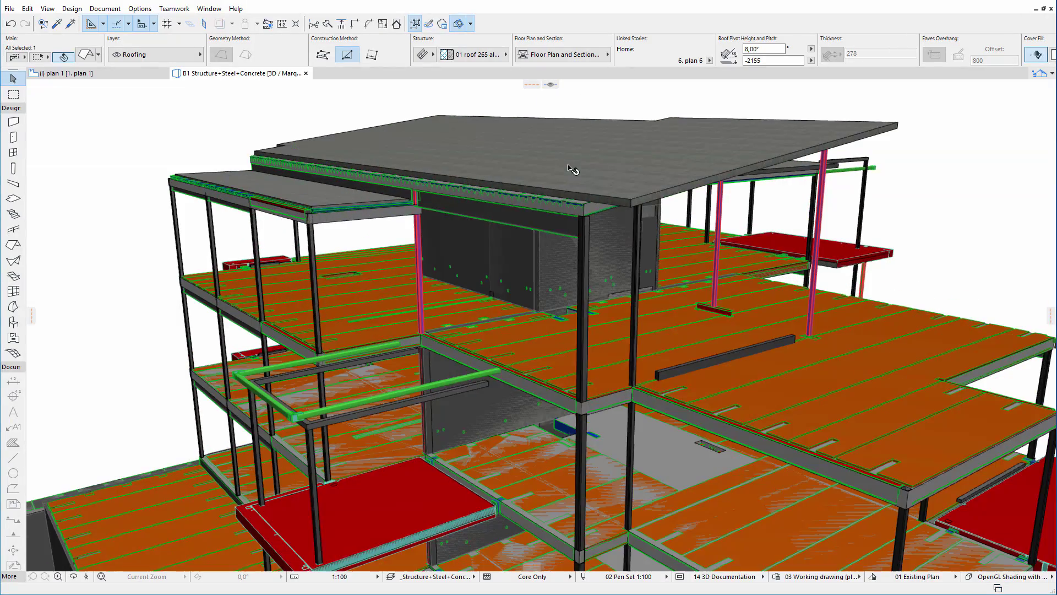
{"action": "middle_click_drag", "start_coordinate": [572, 169], "coordinate": [576, 268], "text": "shift"}
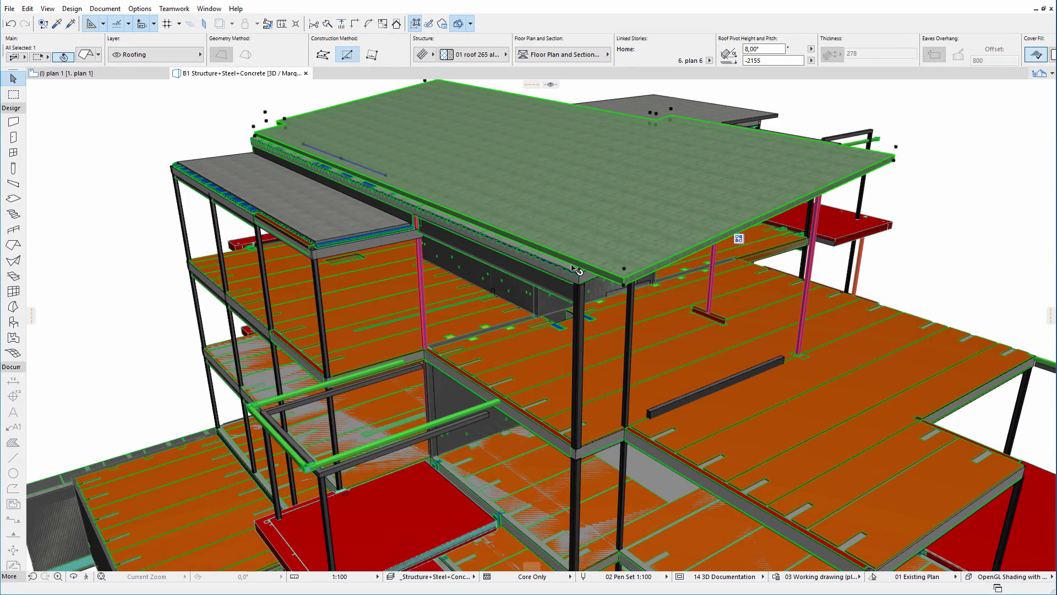